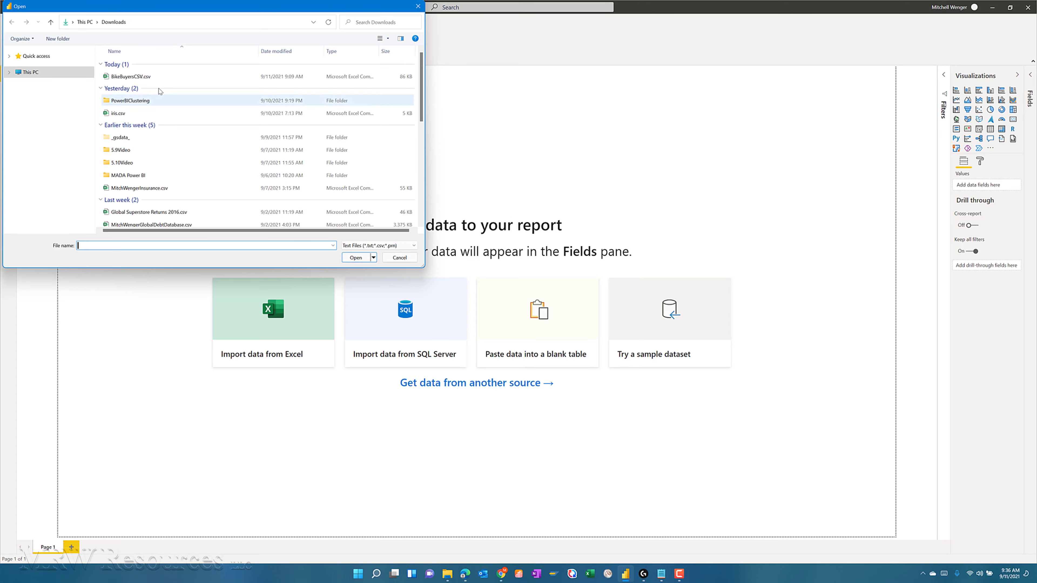
Load the BikeBuyersCSV.csv file from the Downloads folder into the report as a comma-delimited data source.
click(201, 77)
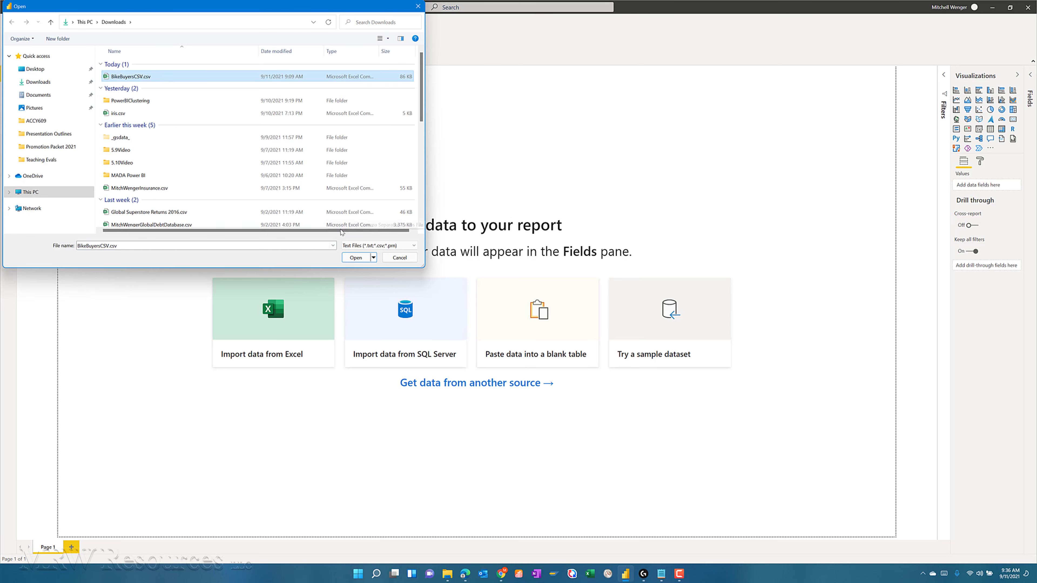
click(353, 257)
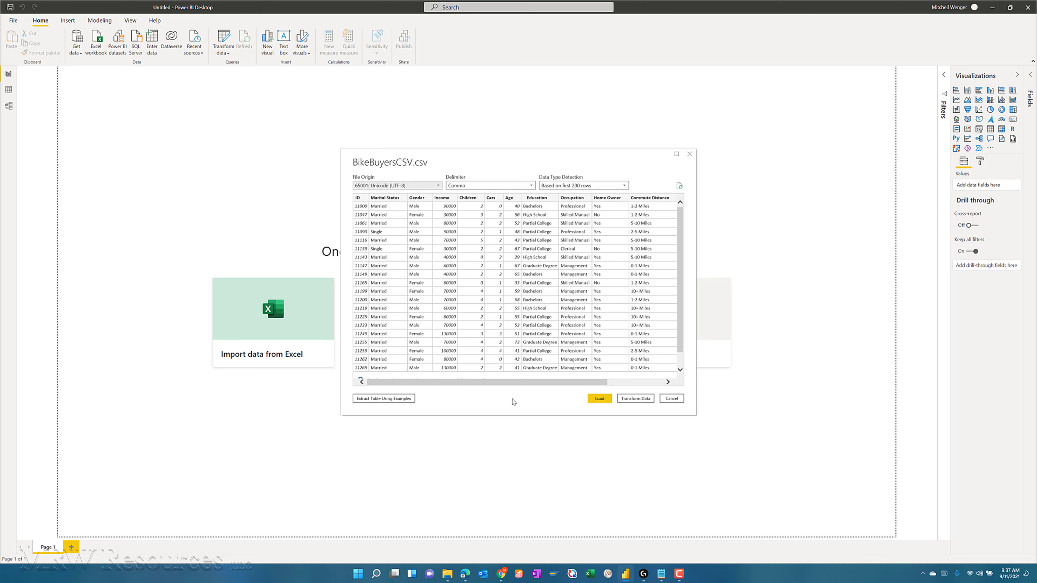
click(600, 400)
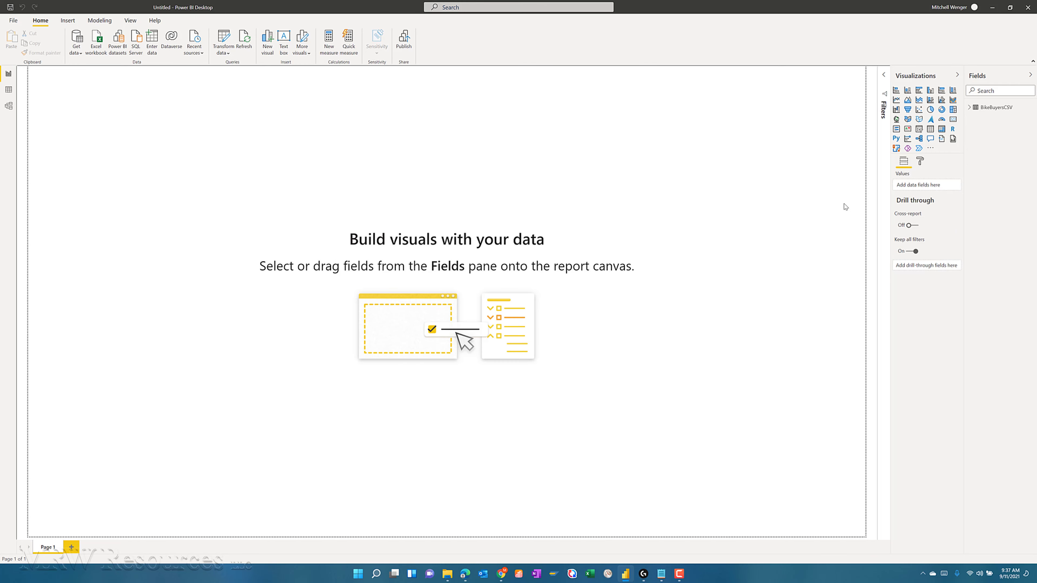
Create a scatter chart from the BikeBuyersCSV table with Children on the X axis and Age on the Y axis.
click(971, 114)
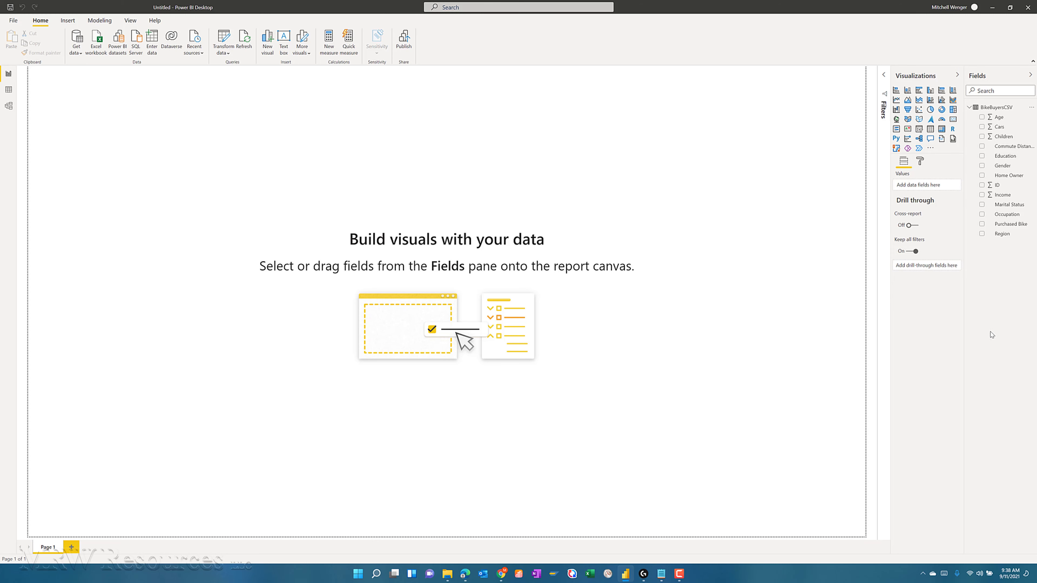
click(982, 138)
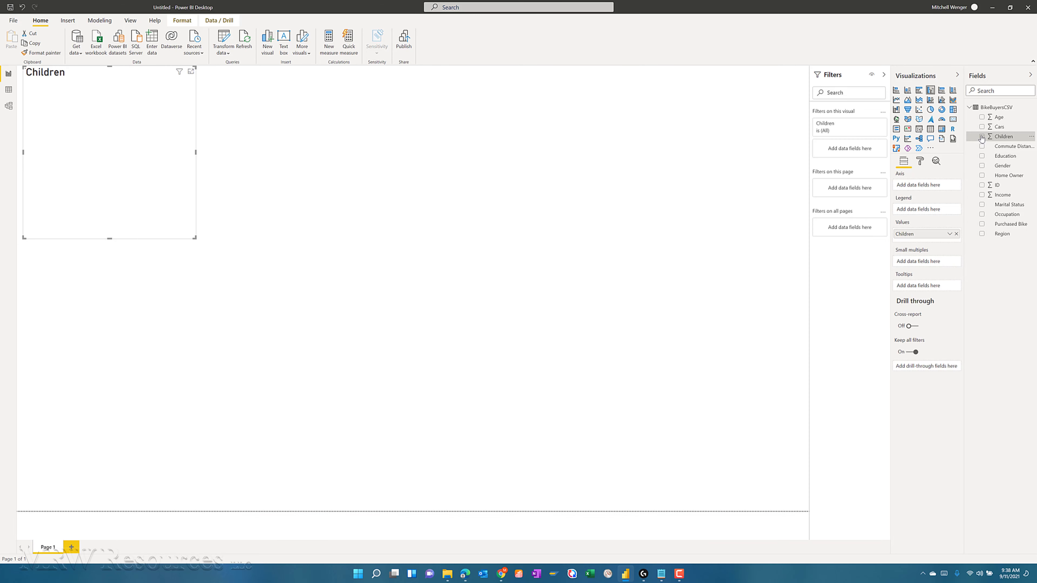
click(982, 117)
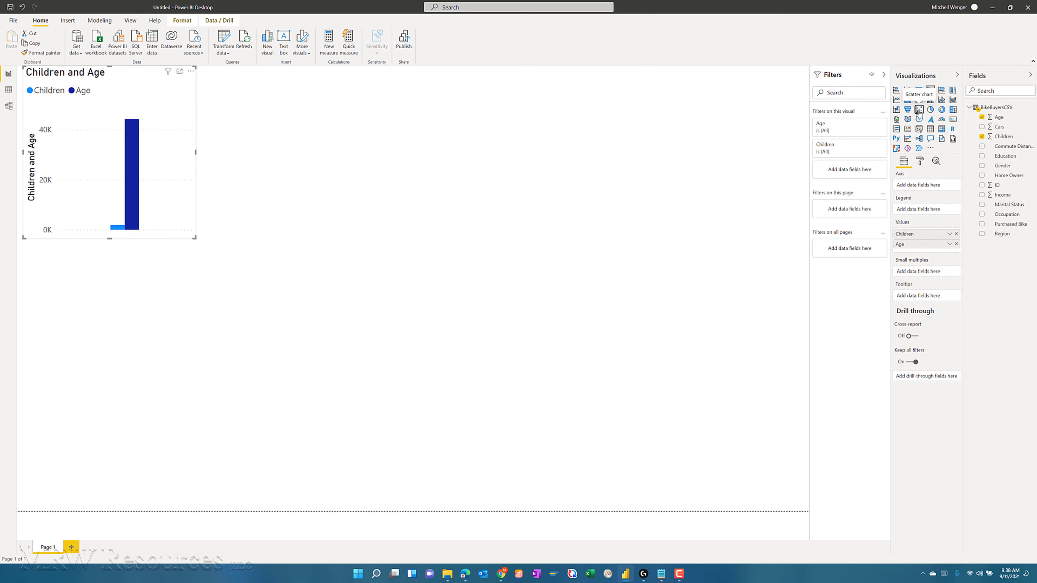
click(920, 110)
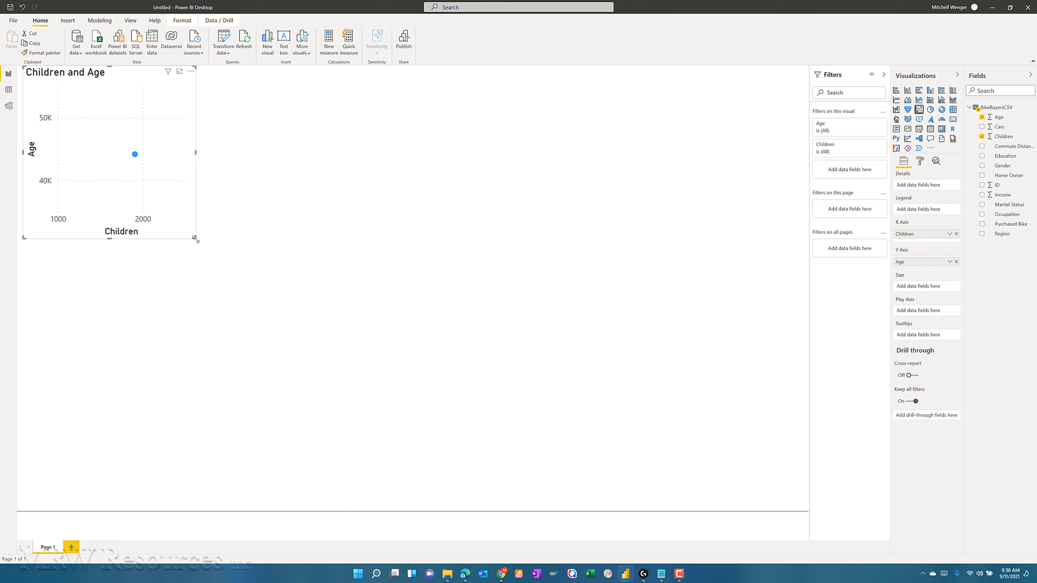
Enlarge the Children and Age scatter chart and assign the ID field to its details.
drag(194, 238, 309, 317)
drag(474, 427, 556, 477)
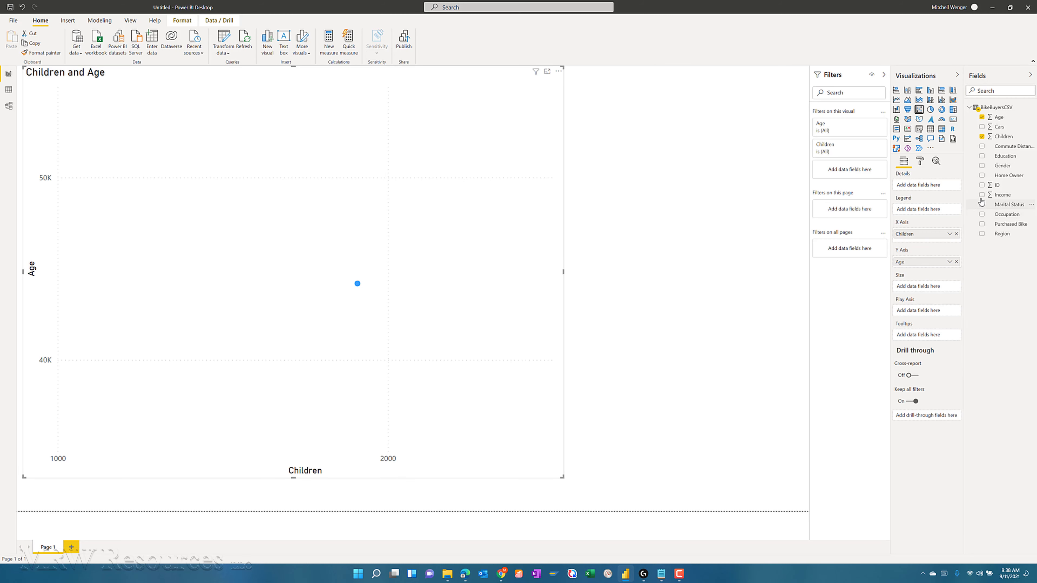
drag(998, 186, 935, 187)
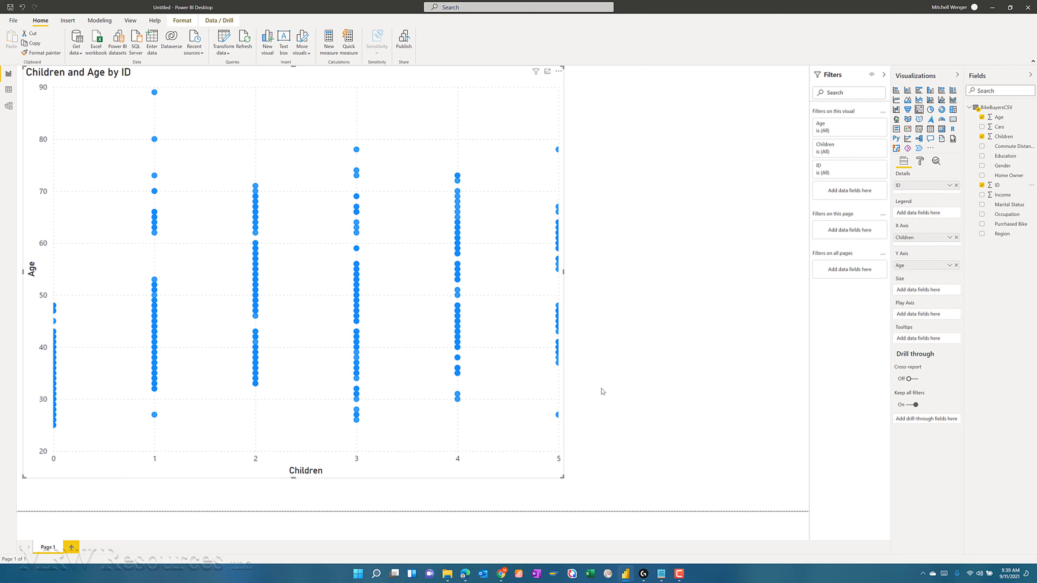
Automatically find clusters in the Children and Age chart, keeping the name ID (clusters) and the Auto number of clusters.
click(559, 72)
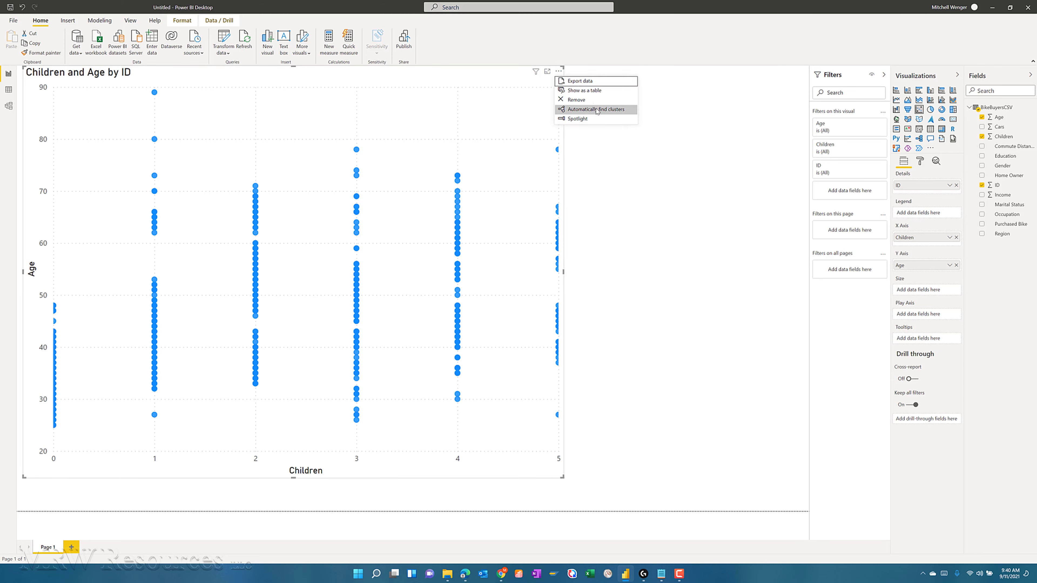
click(686, 258)
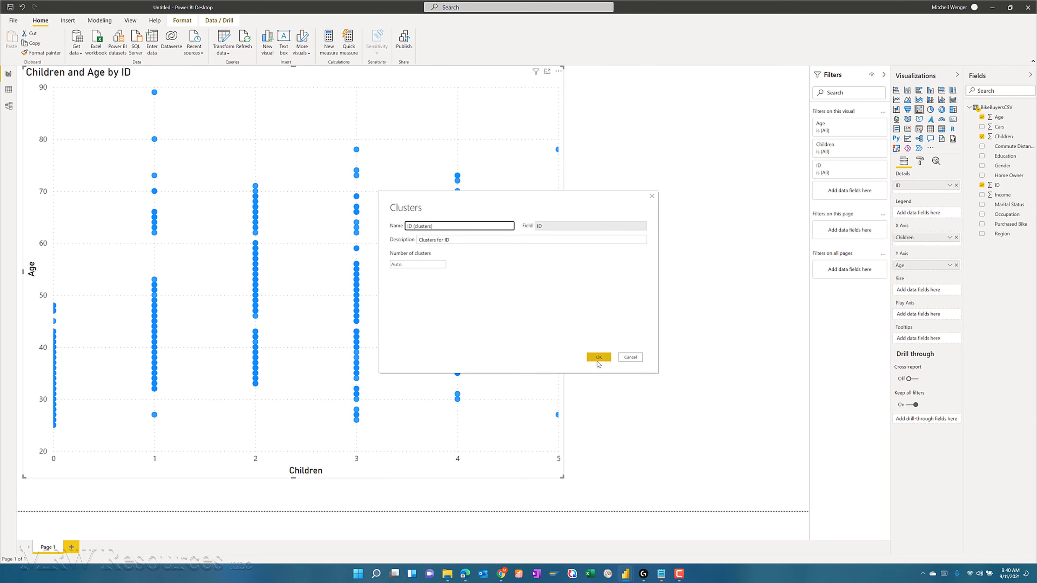
click(599, 358)
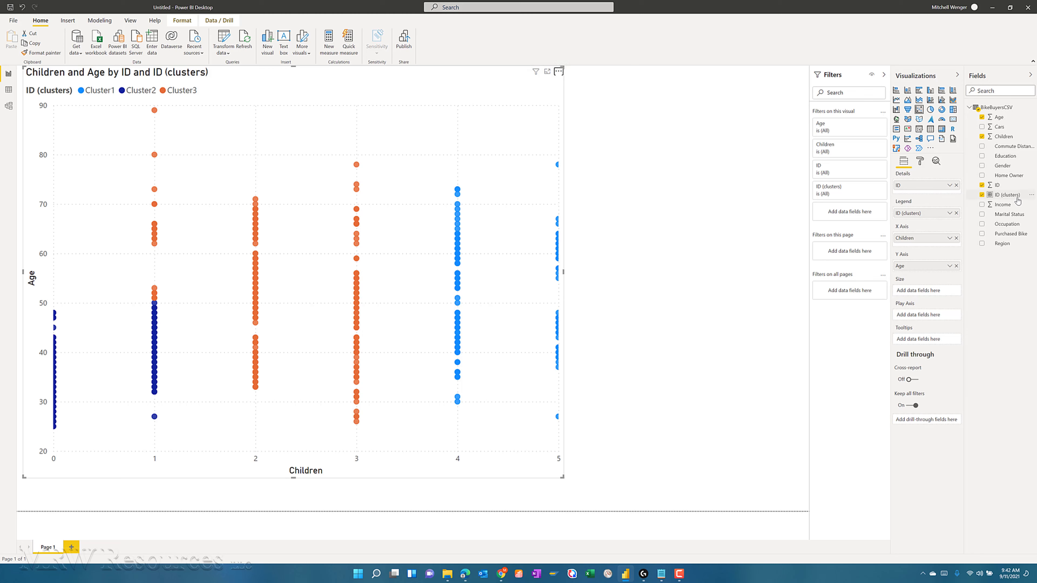
Edit the ID (clusters) field to use 4 clusters.
mouse_move(1007, 197)
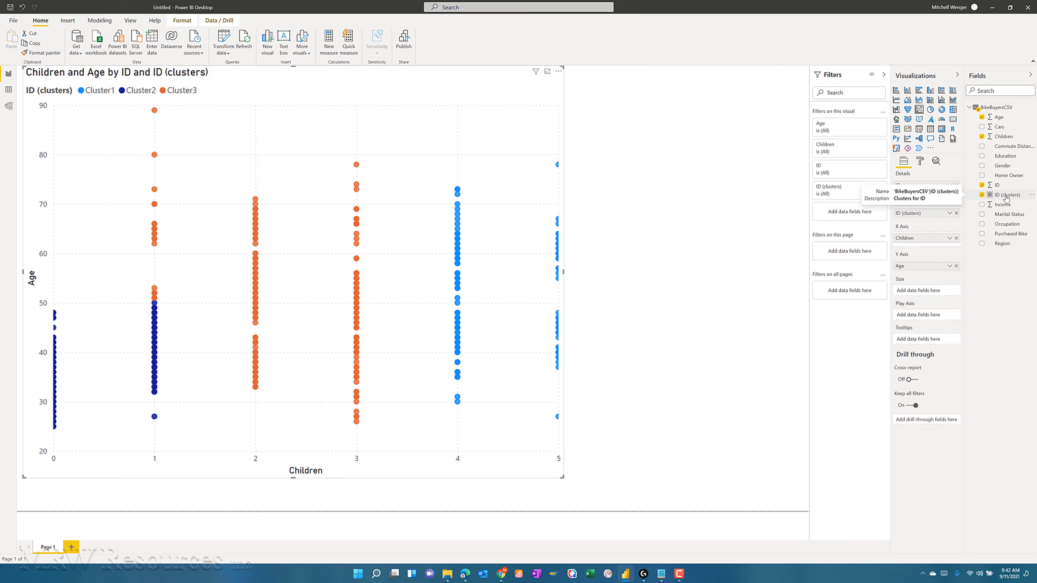
right_click(1007, 196)
click(955, 332)
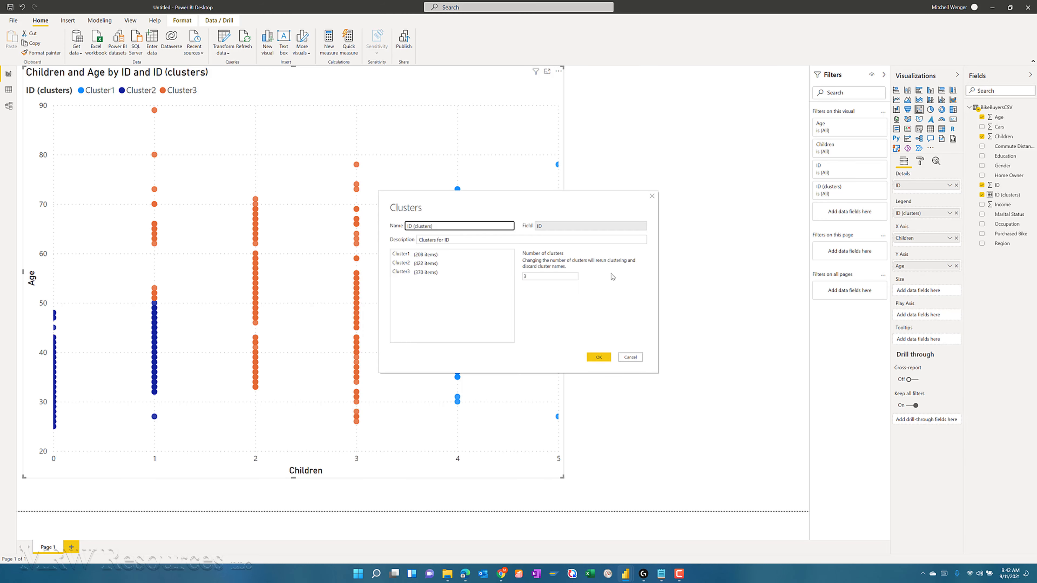
double_click(528, 277)
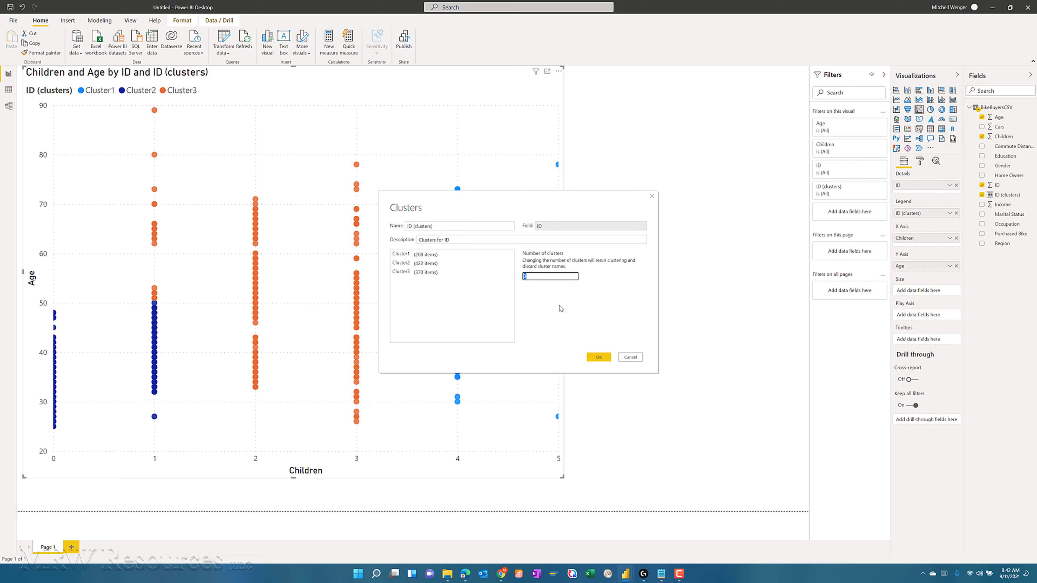
click(598, 357)
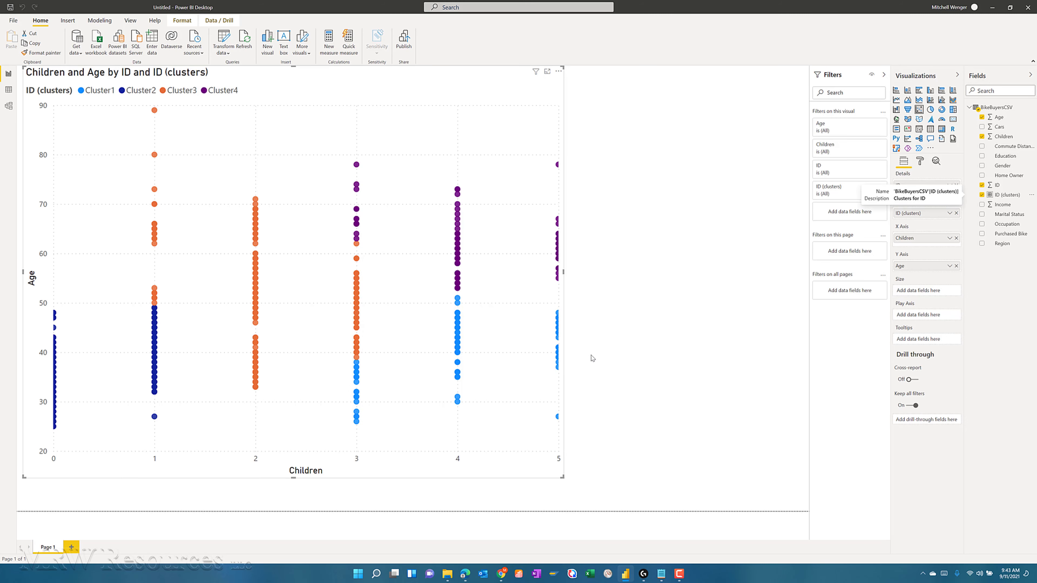
On a new report page, build a large scatter chart with Age on the X axis, Income on the Y axis and ID as details.
click(71, 548)
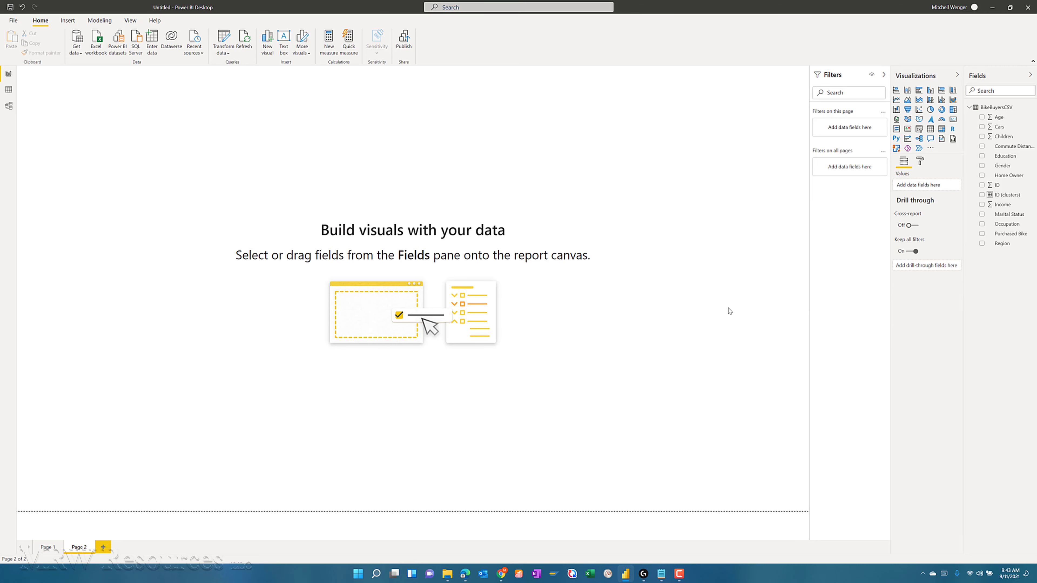
click(983, 118)
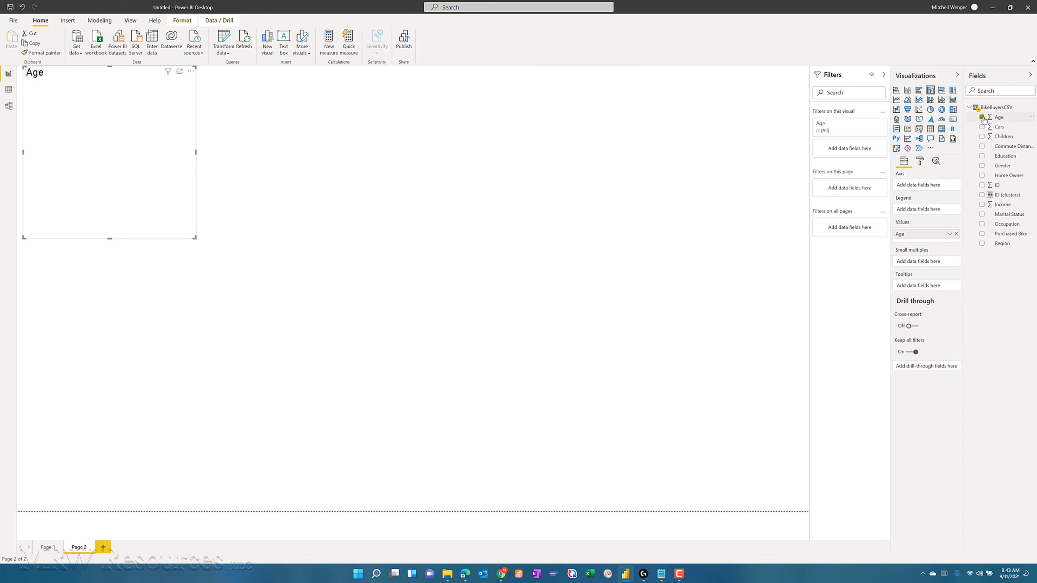
click(982, 204)
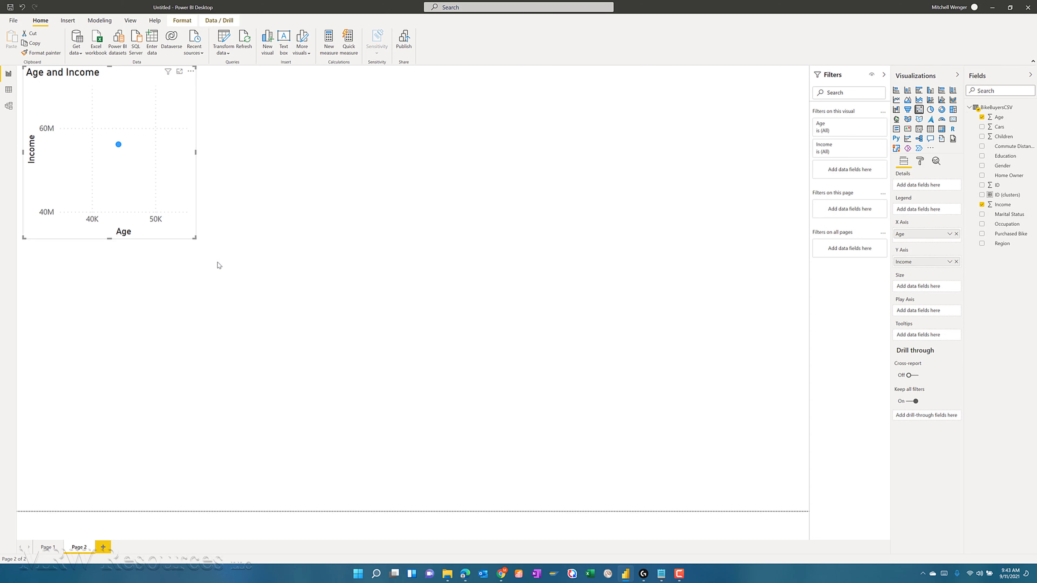
drag(194, 236, 692, 489)
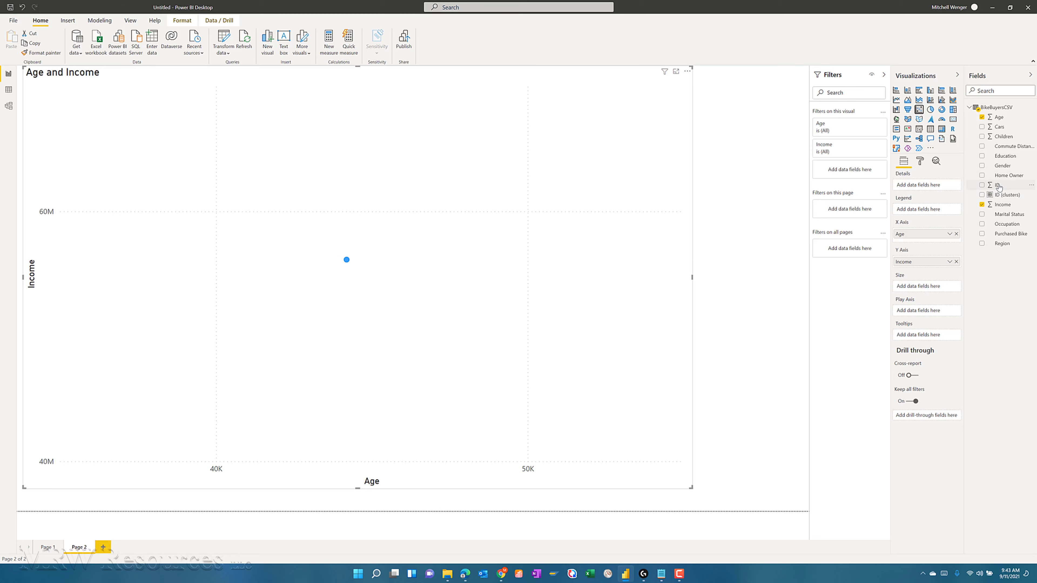
drag(998, 185, 937, 189)
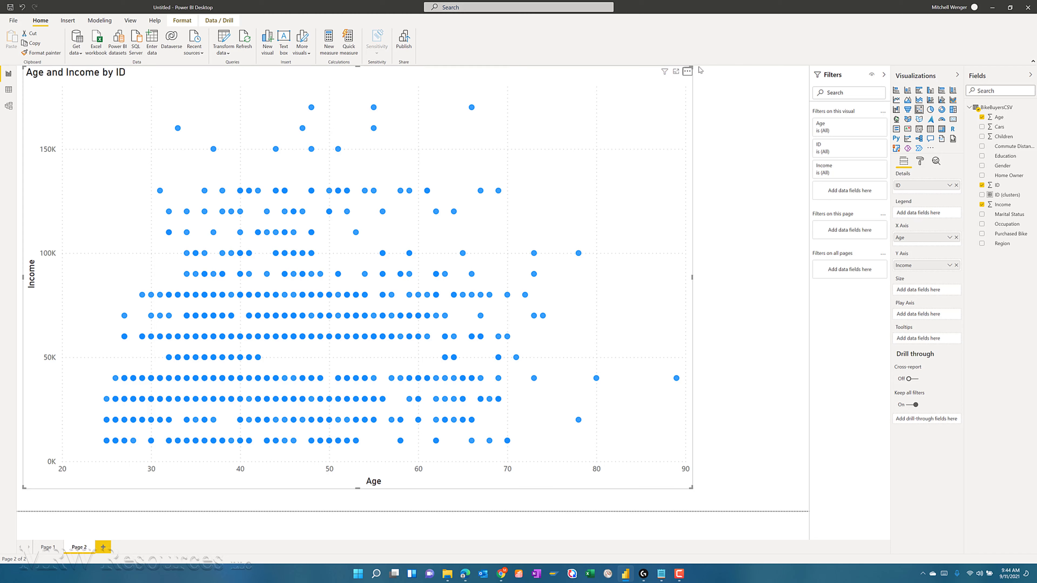
Automatically find clusters in the Age and Income chart, naming the cluster field AgeIncome (clusters) with the Auto number of clusters.
click(688, 71)
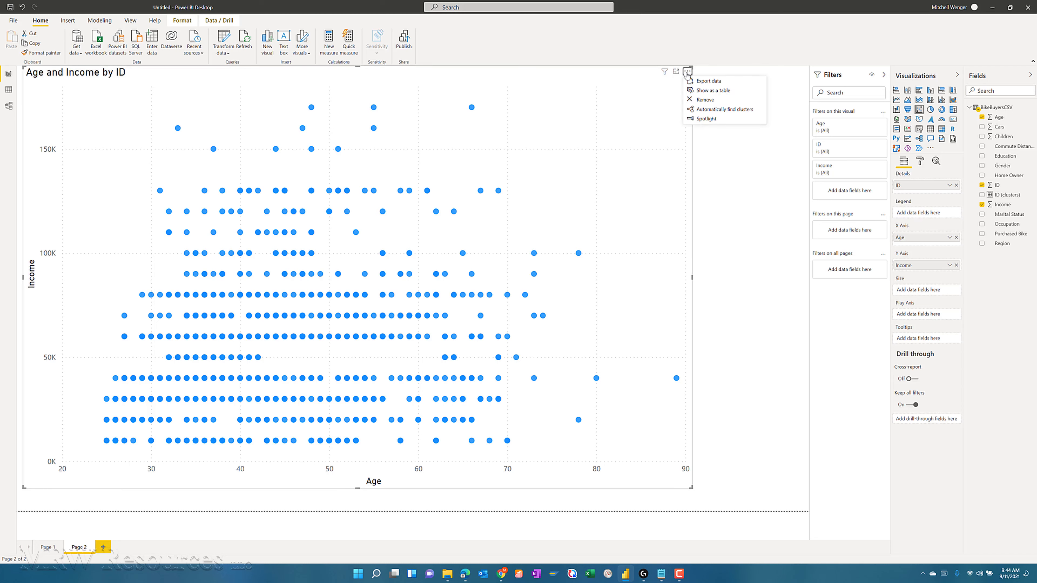
click(734, 109)
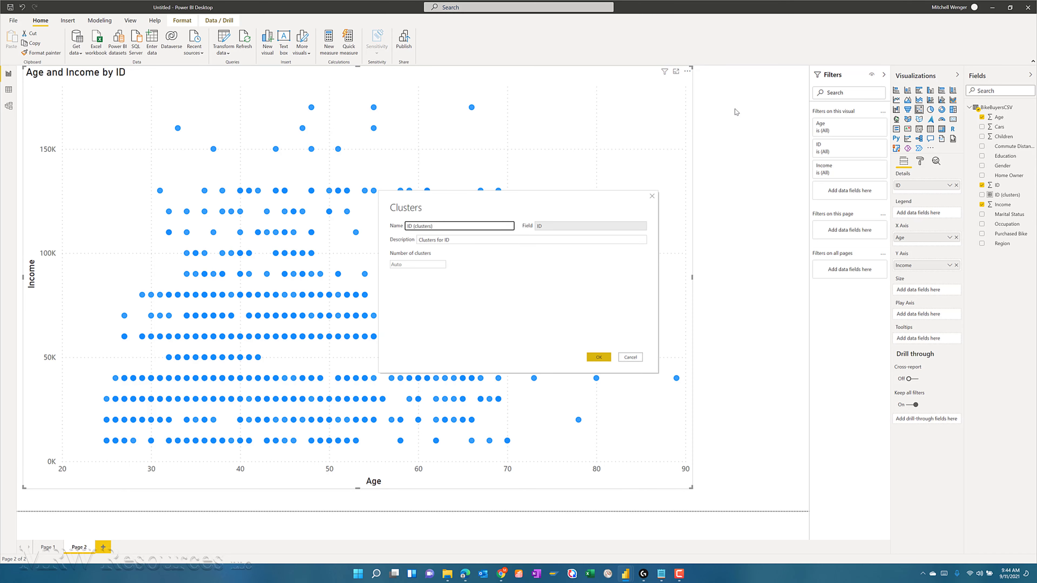
key(ctrl+a)
text(AgeIncome (clusters))
click(599, 357)
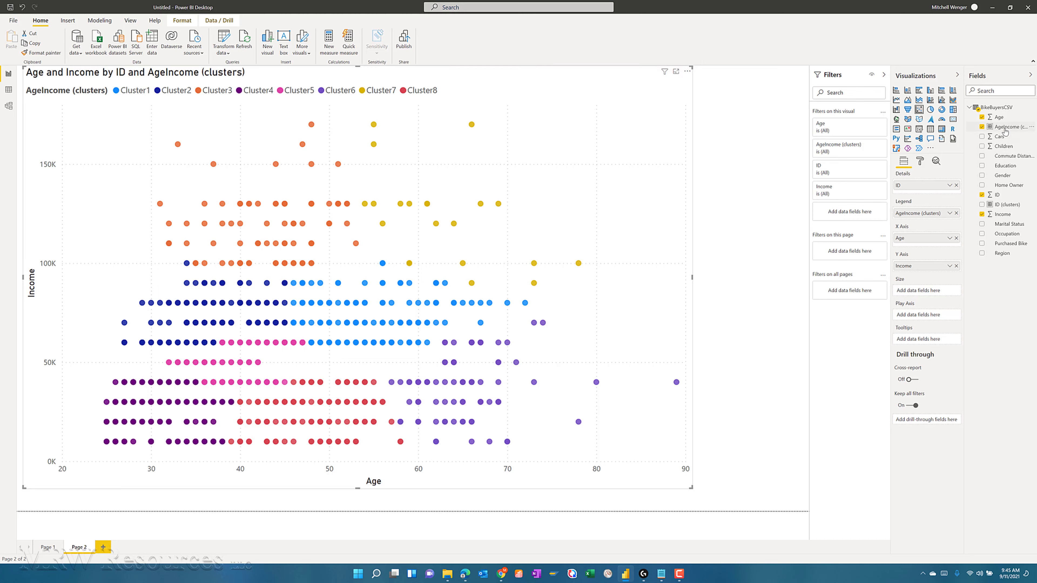
Edit the AgeIncome (clusters) field to use 4 clusters.
right_click(1005, 130)
click(960, 192)
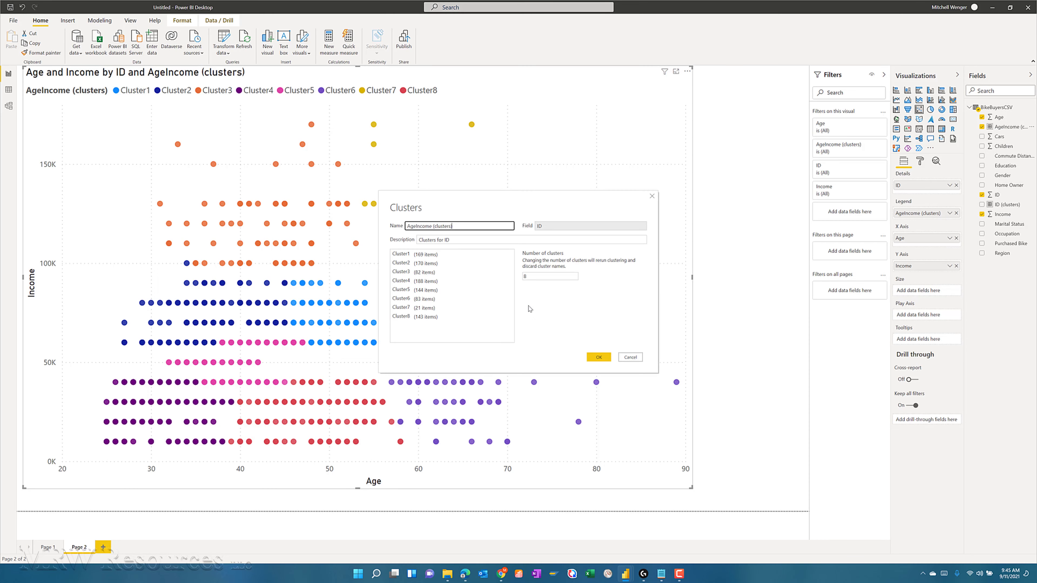
double_click(528, 277)
text(4)
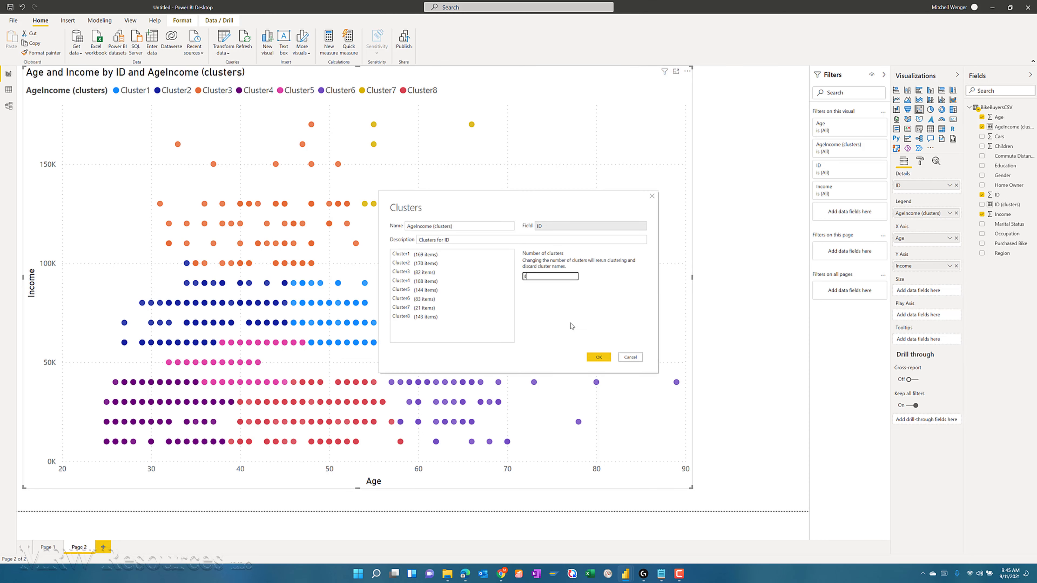
click(599, 357)
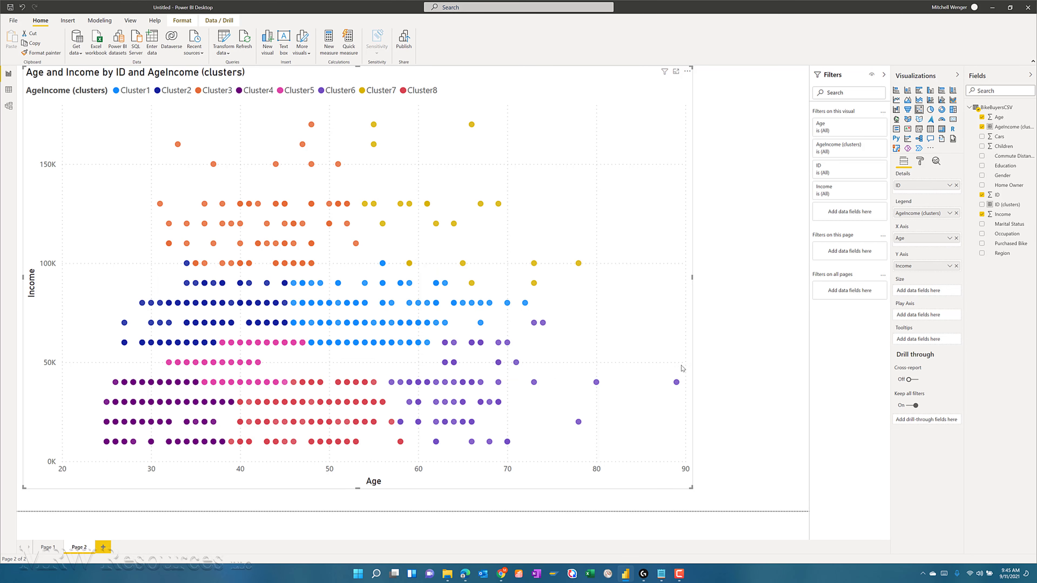